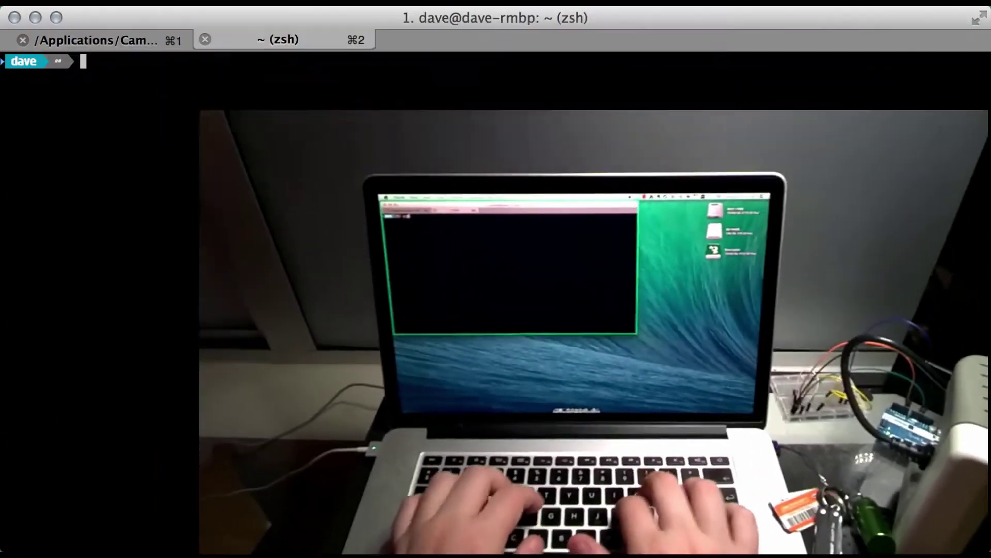
# List attached disks with 'diskutil list', then unmount every volume on the 4 GB disk2
pyautogui.write('diskutil list')
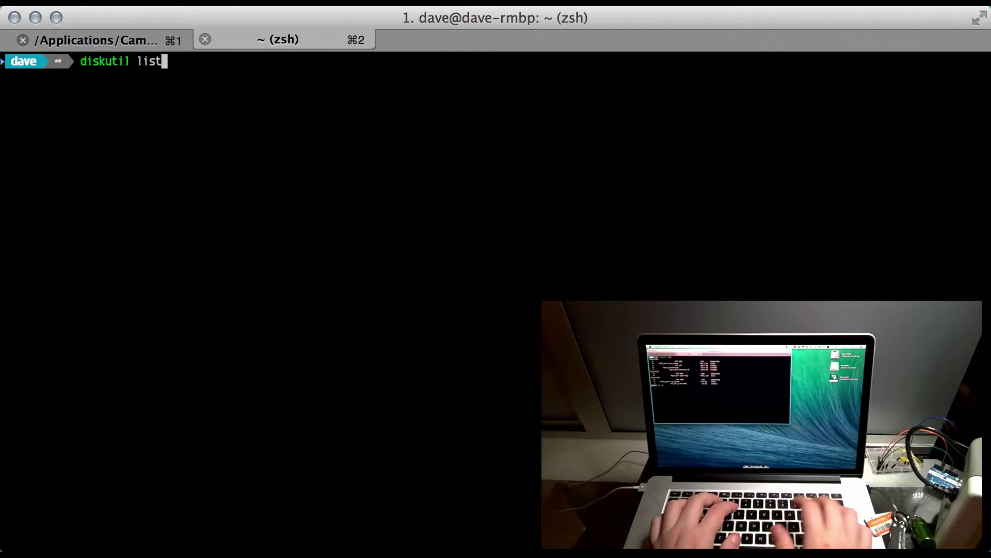
pyautogui.press('Return')
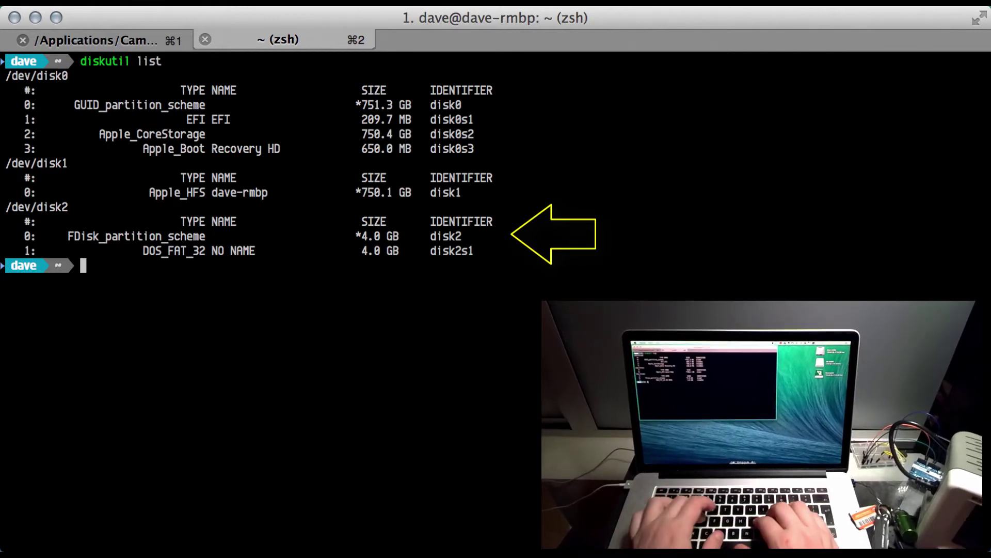
pyautogui.write('diskutil ')
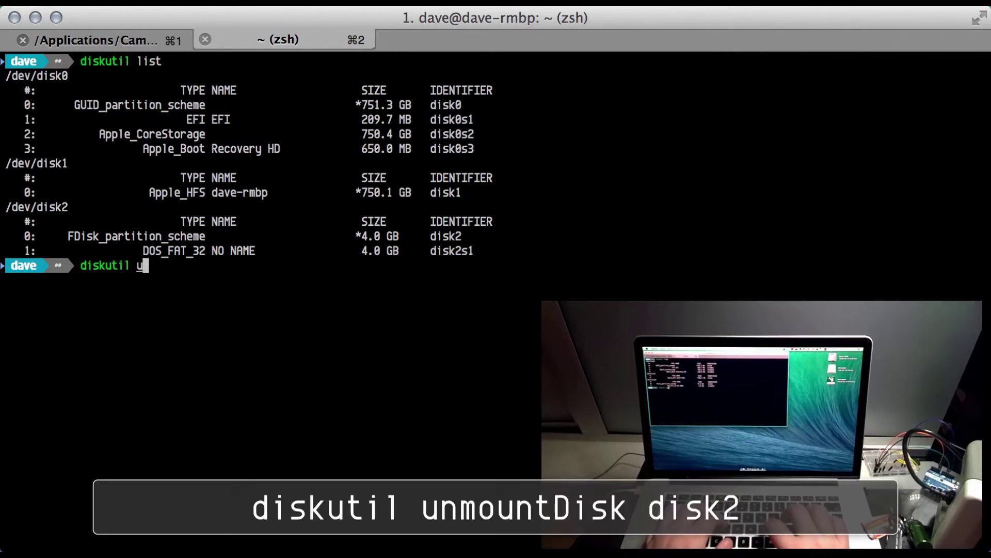
pyautogui.write('unmountDisk ')
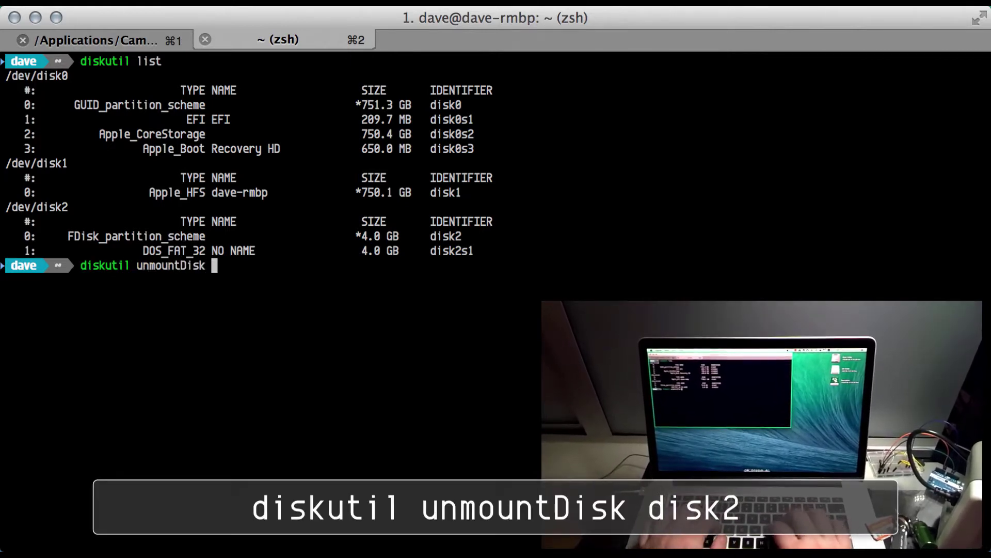
pyautogui.write('disk2')
pyautogui.press('Return')
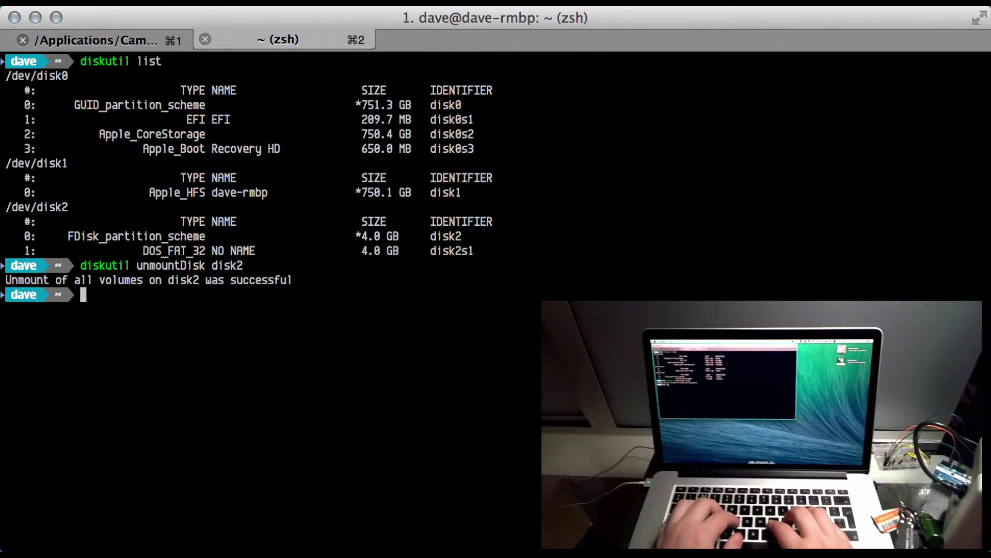
# Check the zeroDisk usage, then zero-fill all of disk2 until 'Finished erase on disk2' appears
pyautogui.write('diskutil ')
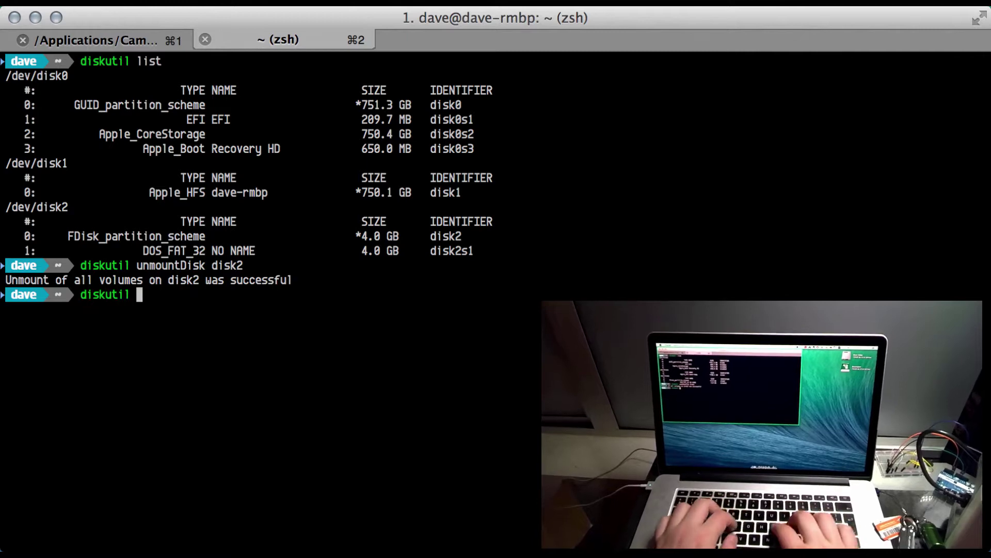
pyautogui.write('zeroDisk')
pyautogui.press('Return')
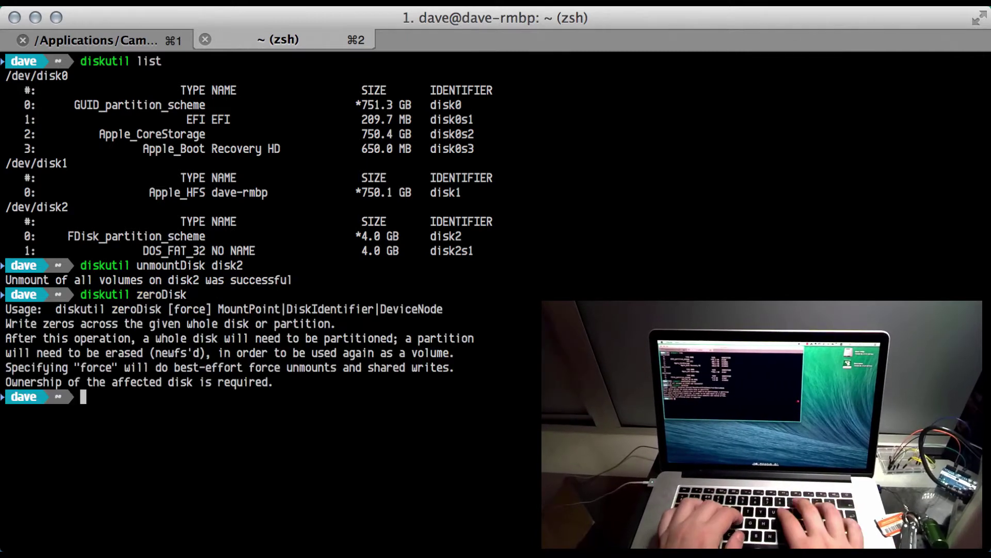
pyautogui.write('diskutil zero')
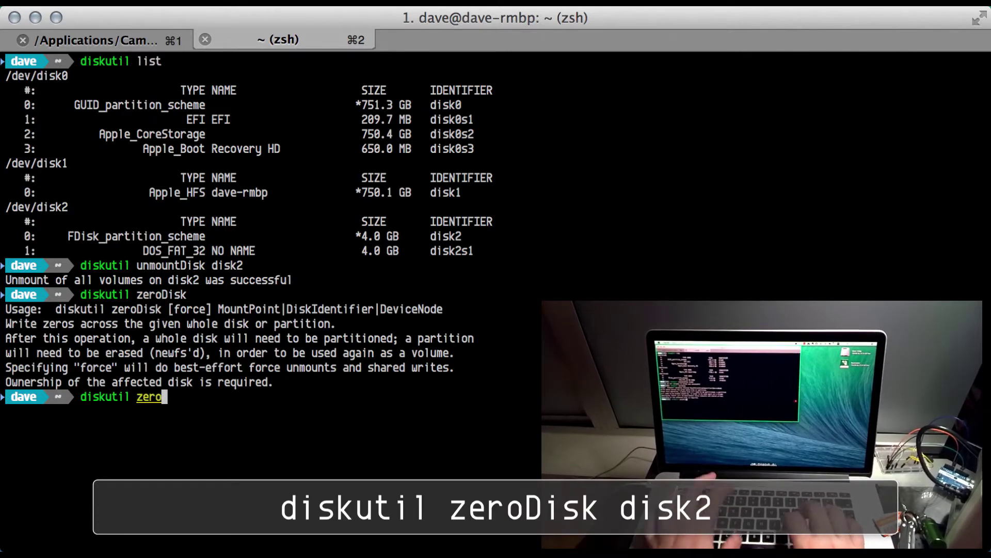
pyautogui.write('Disk disk2')
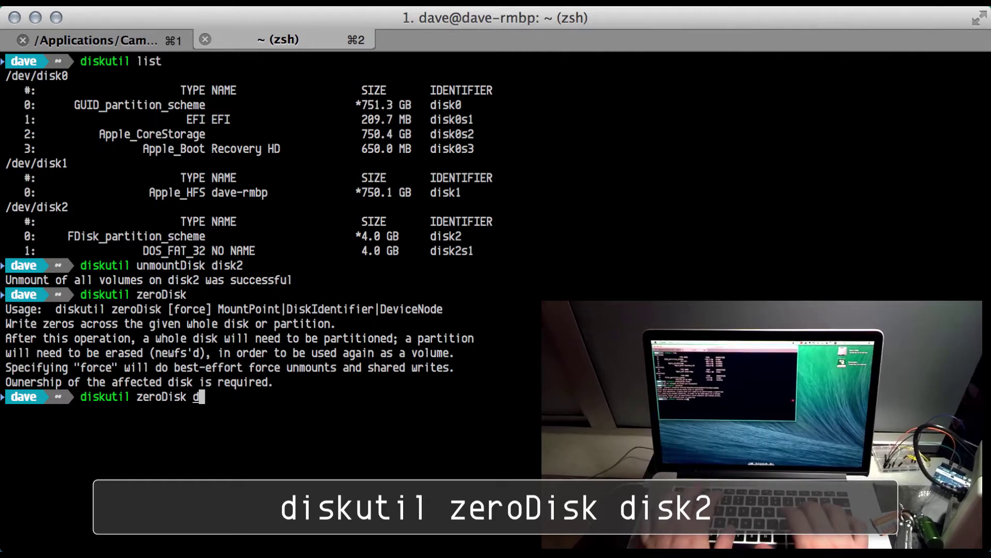
pyautogui.press('Return')
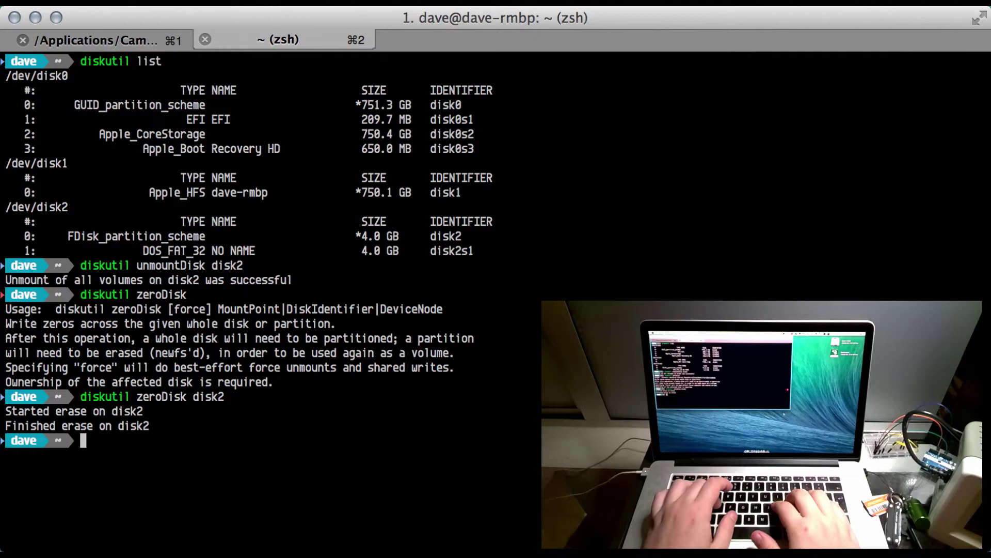
# After checking eraseDisk usage, erase disk2 as an MBR-partitioned FAT32 volume named RIGOL
pyautogui.write('disk')
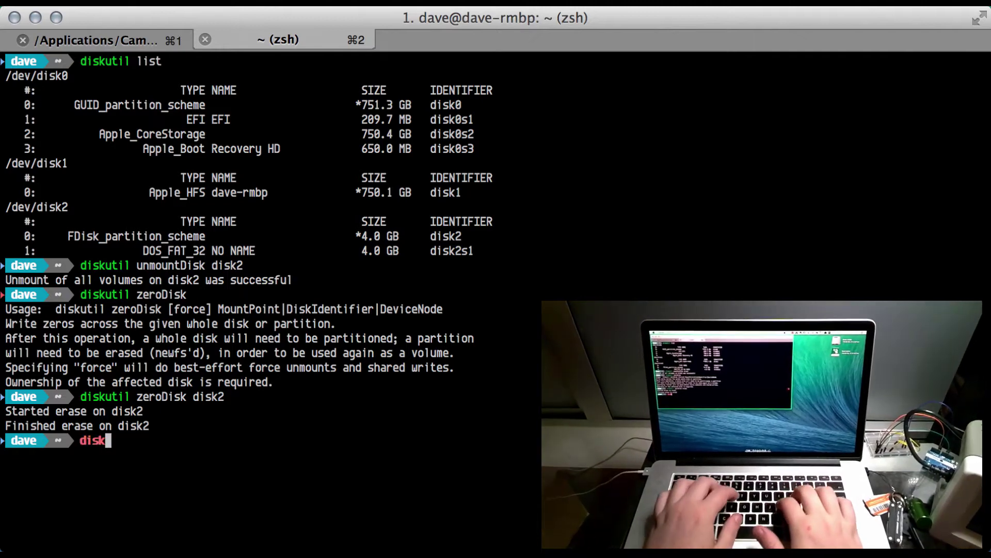
pyautogui.write('util erase')
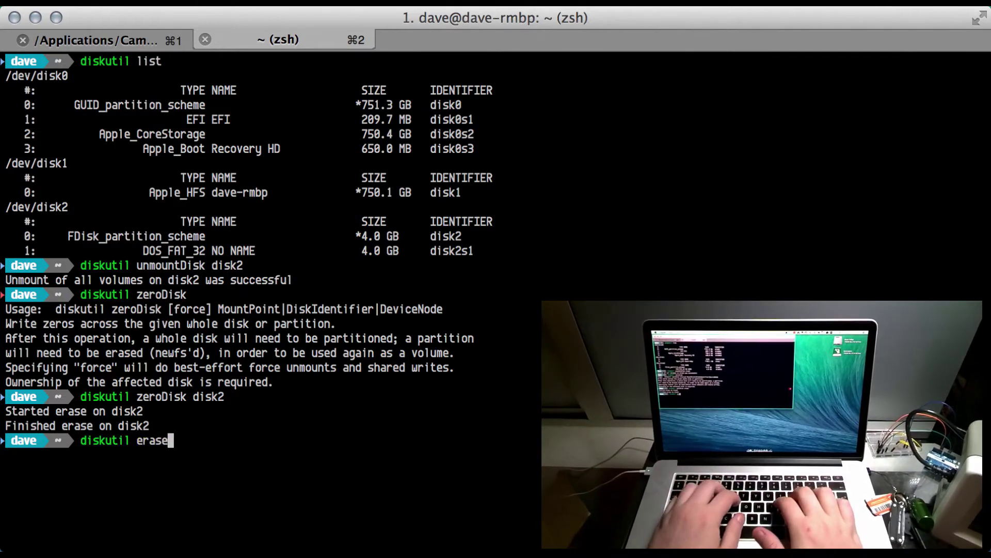
pyautogui.write('Disk')
pyautogui.press('Return')
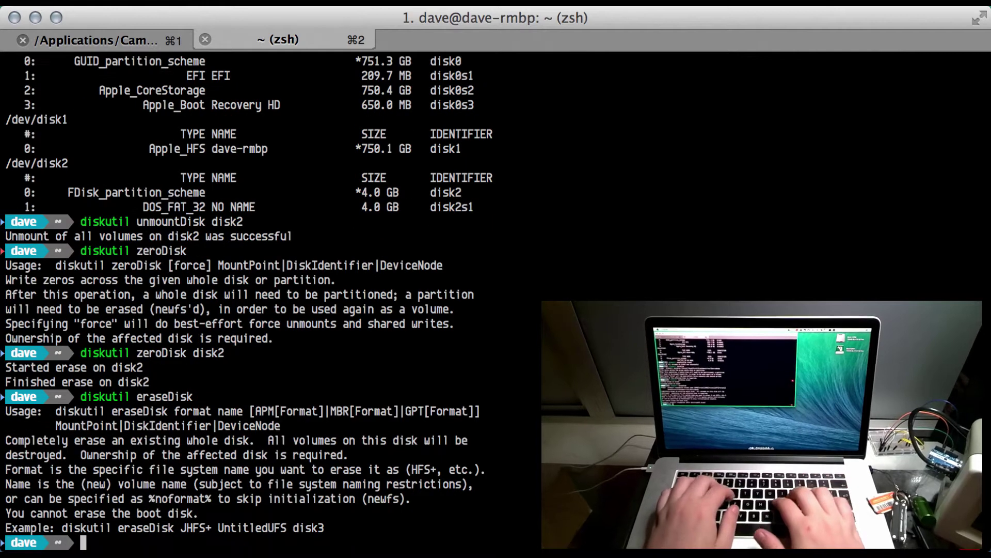
pyautogui.write('disktuil')
pyautogui.press('BackSpace')
pyautogui.press('BackSpace')
pyautogui.press('BackSpace')
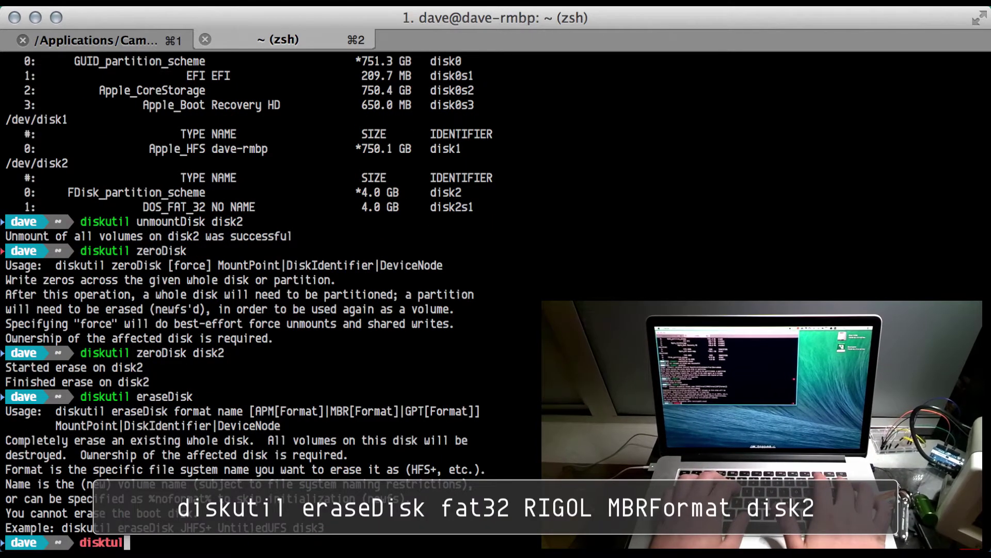
pyautogui.press('BackSpace')
pyautogui.write('util er')
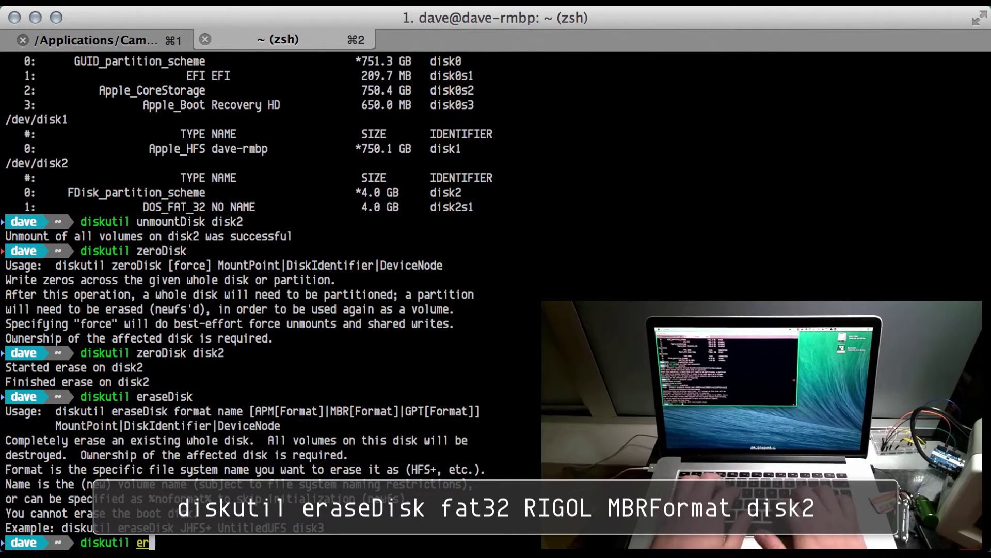
pyautogui.write('aseDisk ')
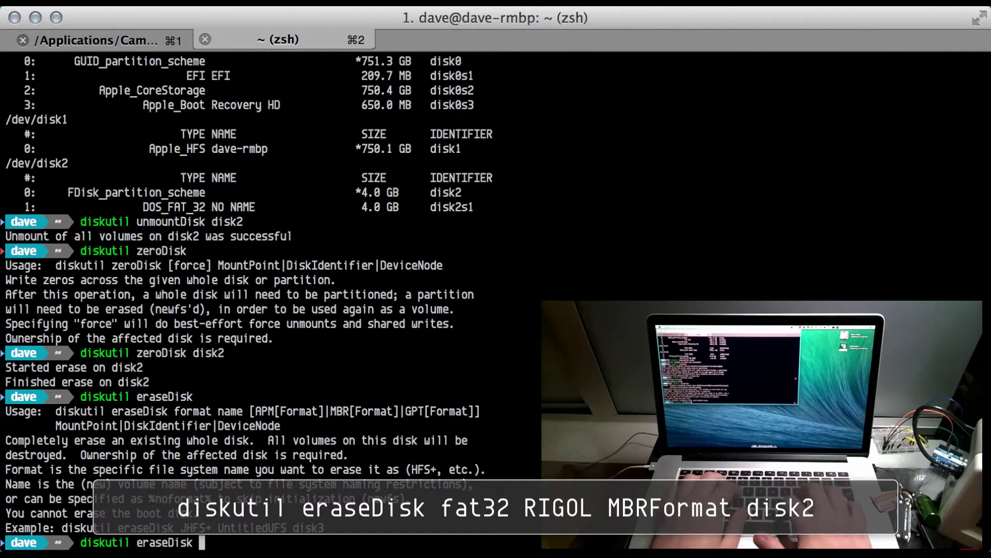
pyautogui.write('fat32 ')
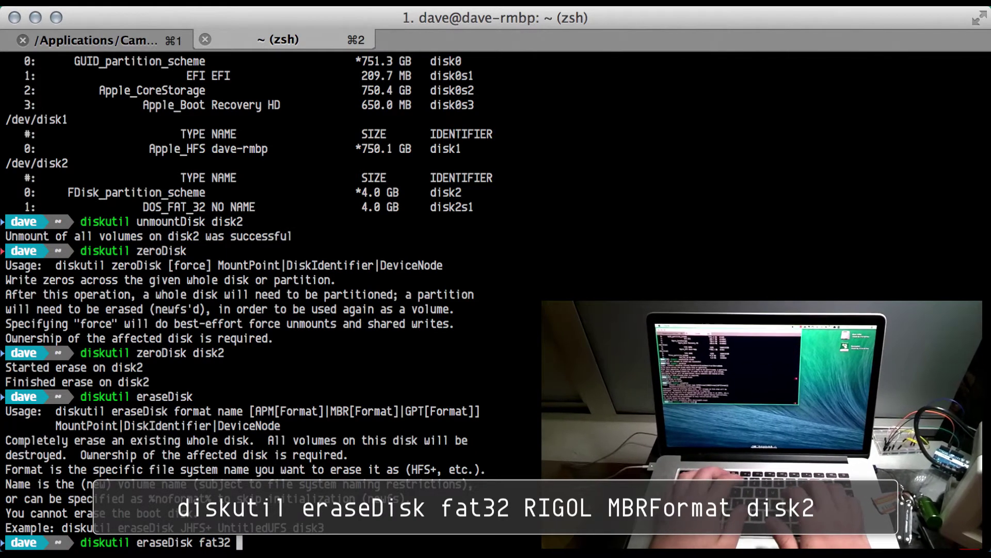
pyautogui.write('RIGOL ')
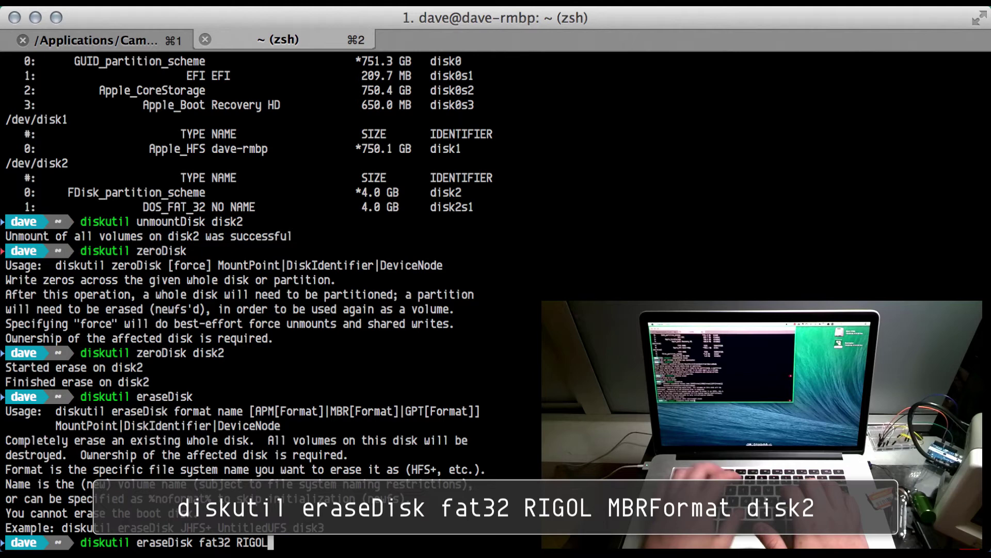
pyautogui.write('MBR')
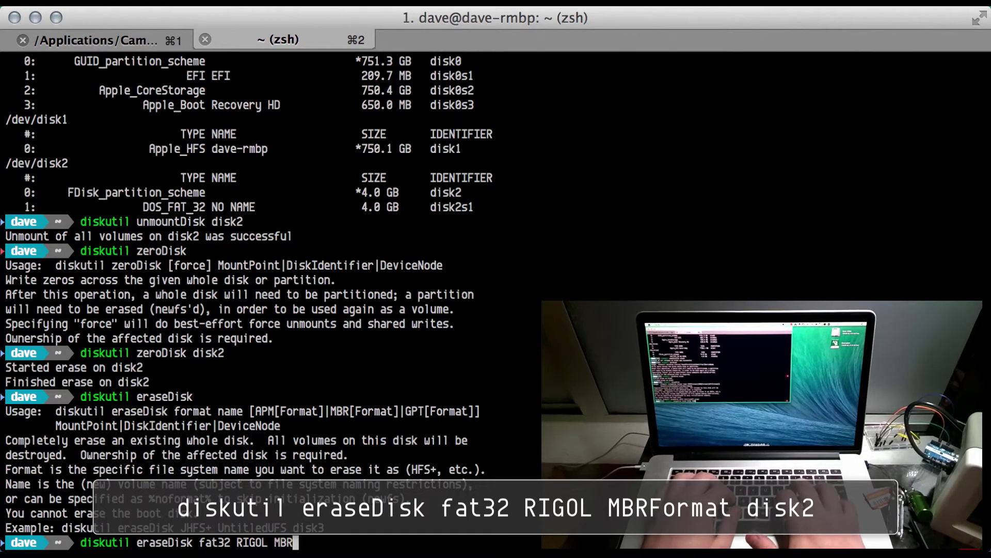
pyautogui.write('Format disk2')
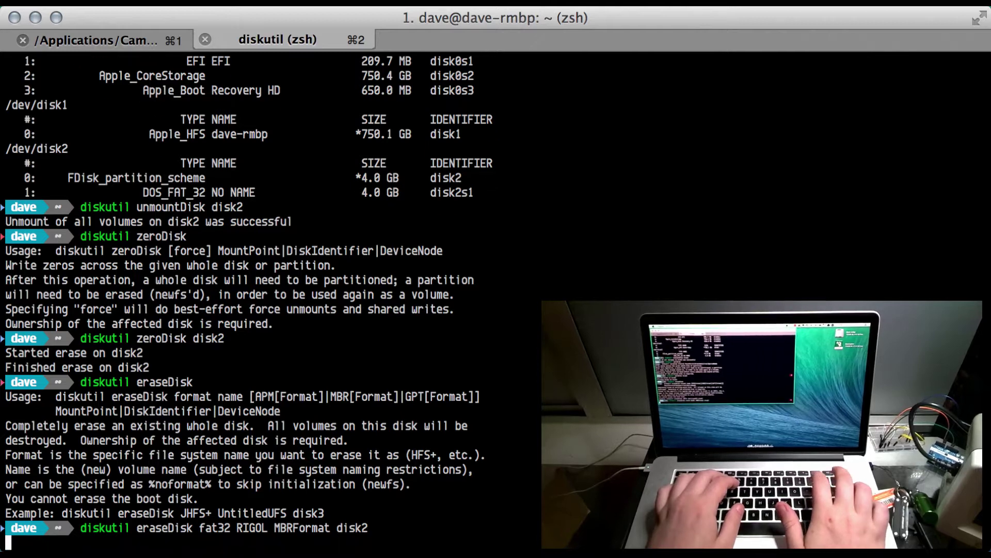
pyautogui.press('Return')
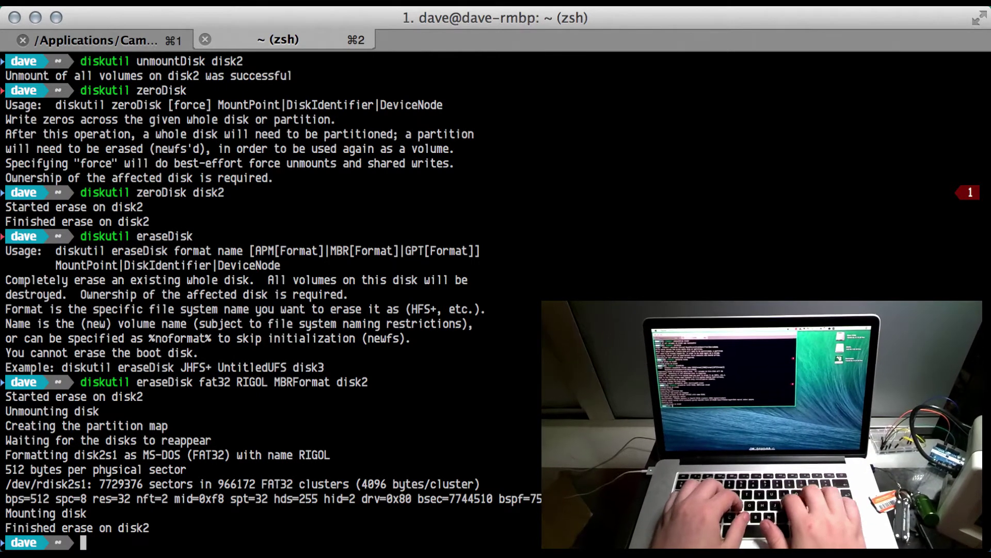
# Confirm /Volumes/RIGOL is empty, then move into Downloads and list its files
pyautogui.write('ls /Volumes/RIGOL/')
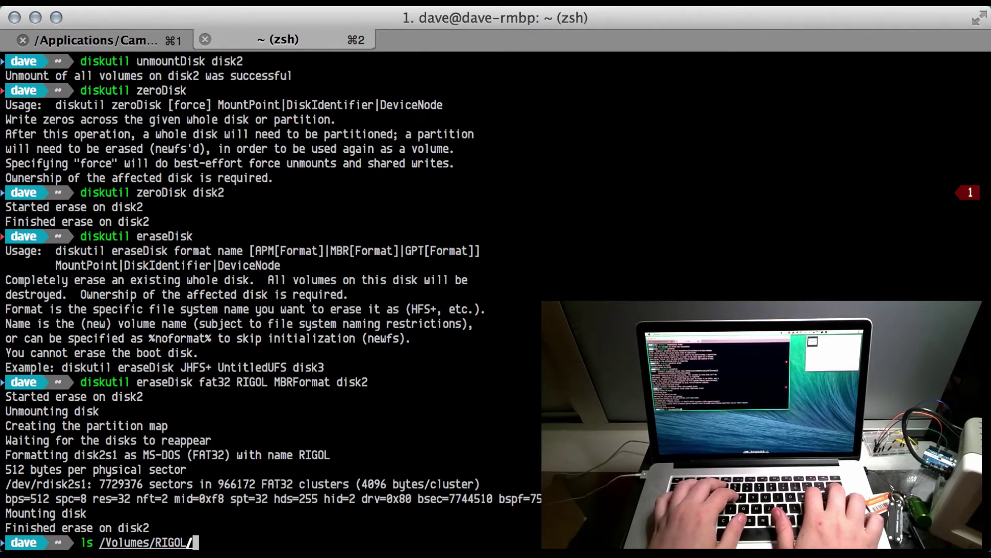
pyautogui.press('Return')
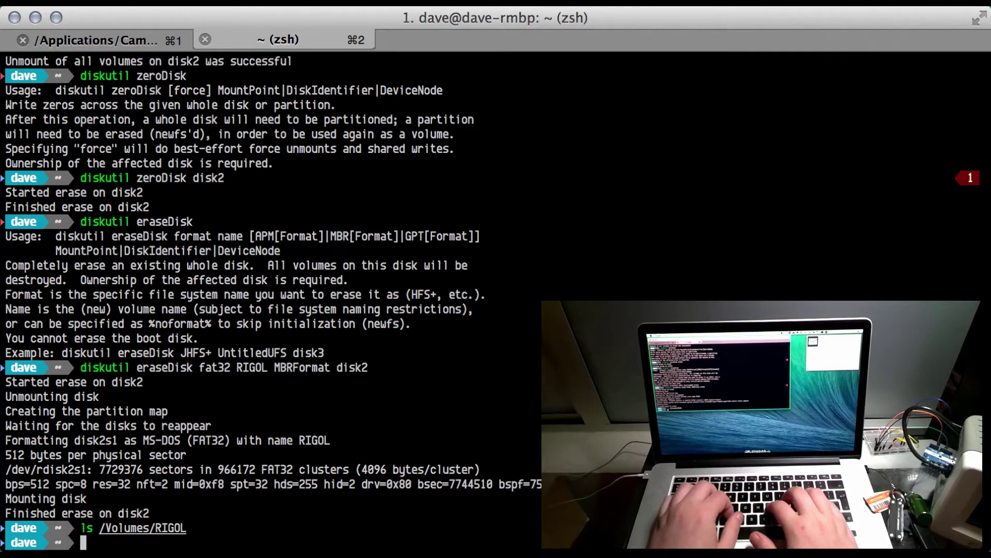
pyautogui.write('cd Dow')
pyautogui.press('Tab')
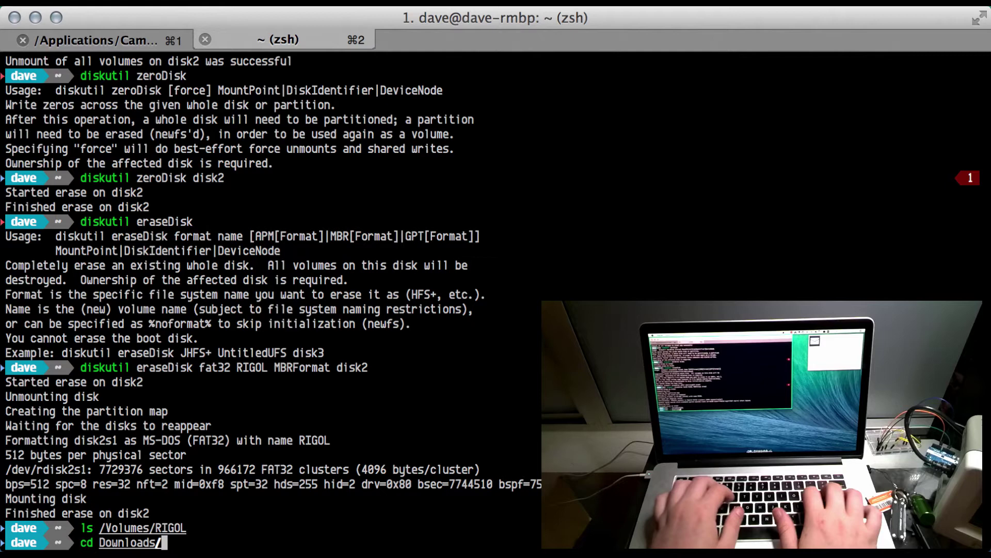
pyautogui.press('Return')
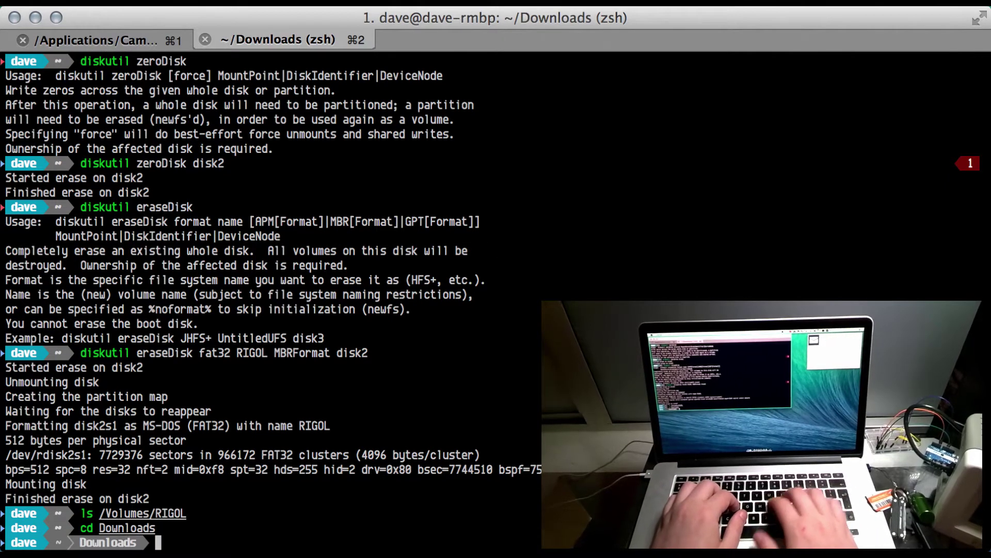
pyautogui.write('ls')
pyautogui.press('Return')
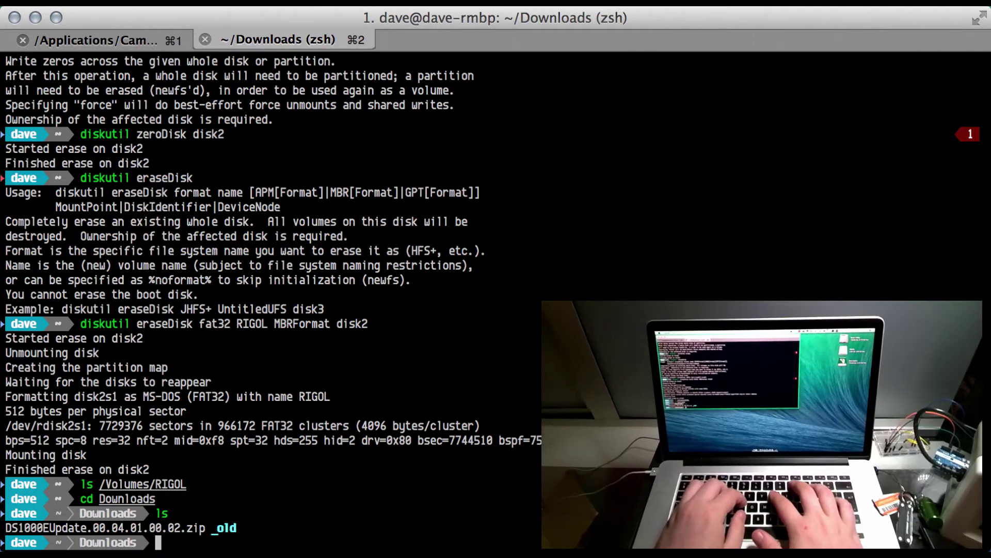
# Unzip DS1000EUpdate.00.04.01.00.02.zip, extracting DS1000EUpdate.RGL and DS1000EUpdate.md5
pyautogui.write('unzip DS')
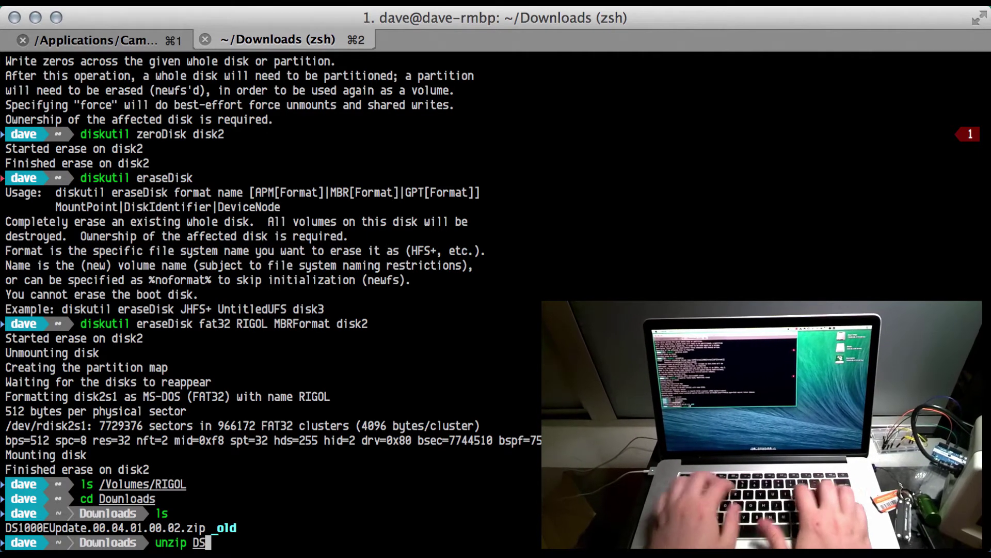
pyautogui.press('Tab')
pyautogui.press('Return')
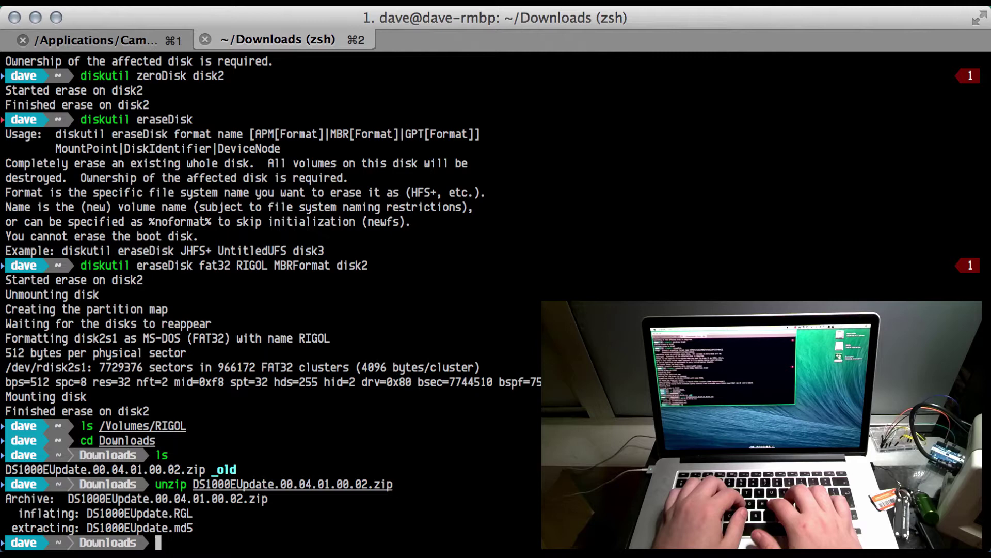
# List the Downloads files in detail and display the expected checksum in DS1000EUpdate.md5
pyautogui.write('ls')
pyautogui.press('Return')
pyautogui.write('ls -al')
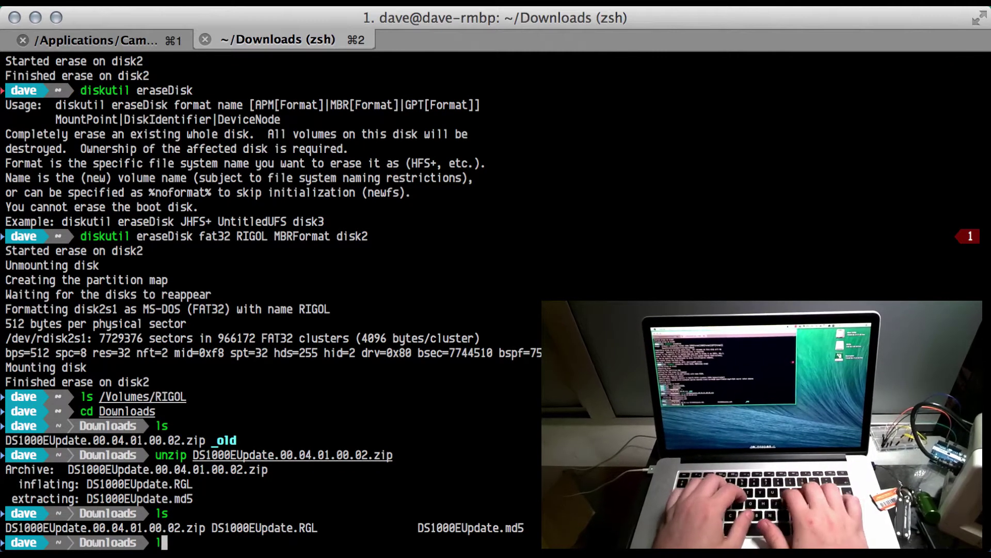
pyautogui.press('Return')
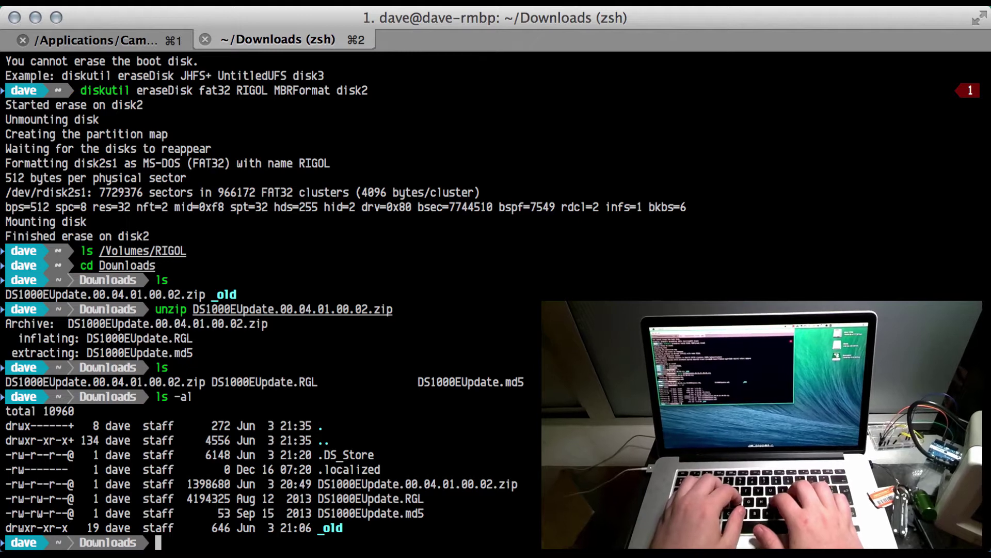
pyautogui.write('cat D')
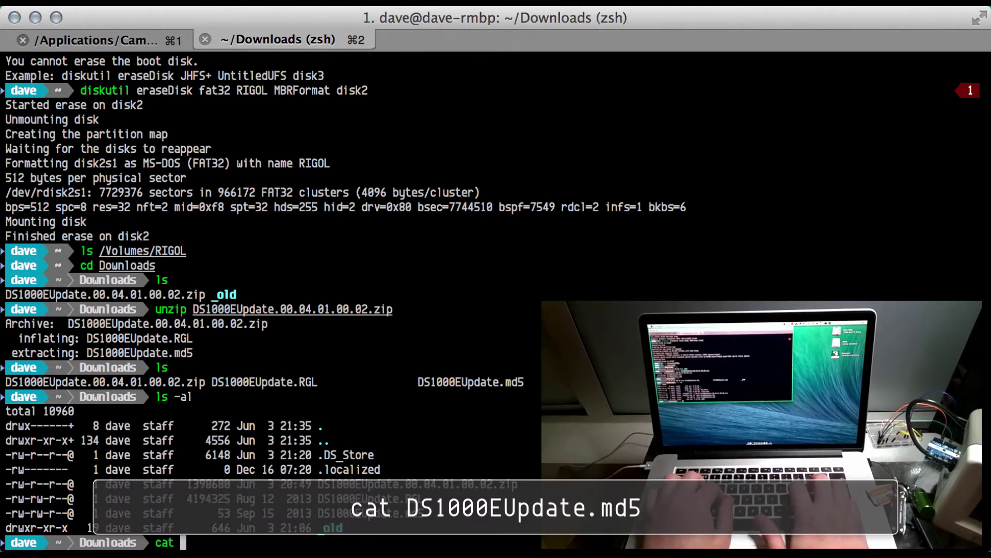
pyautogui.press('Tab')
pyautogui.write('md5')
pyautogui.press('Return')
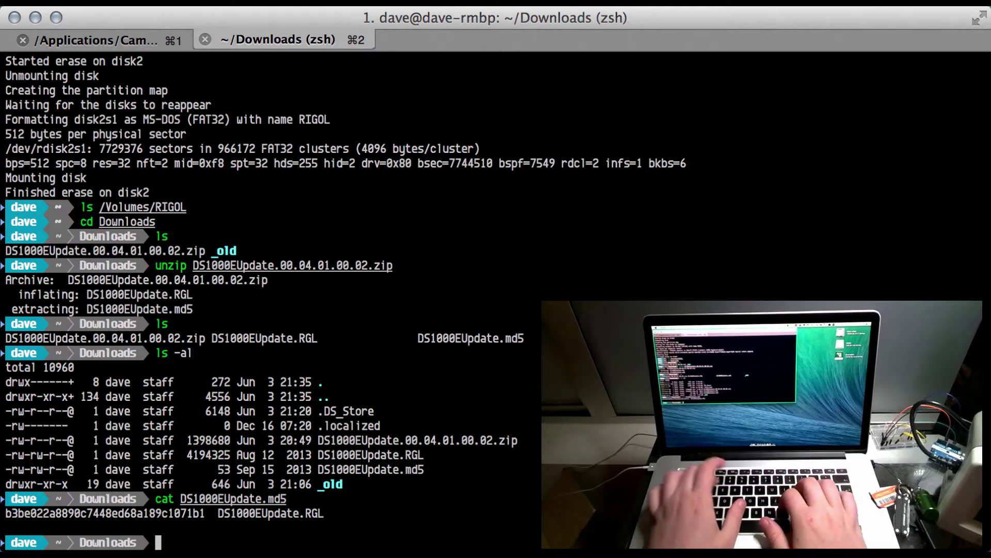
# Compute DS1000EUpdate.RGL's MD5, matching b3be022a8890c7448ed68a189c1071b1
pyautogui.write('md5 DS')
pyautogui.press('Tab')
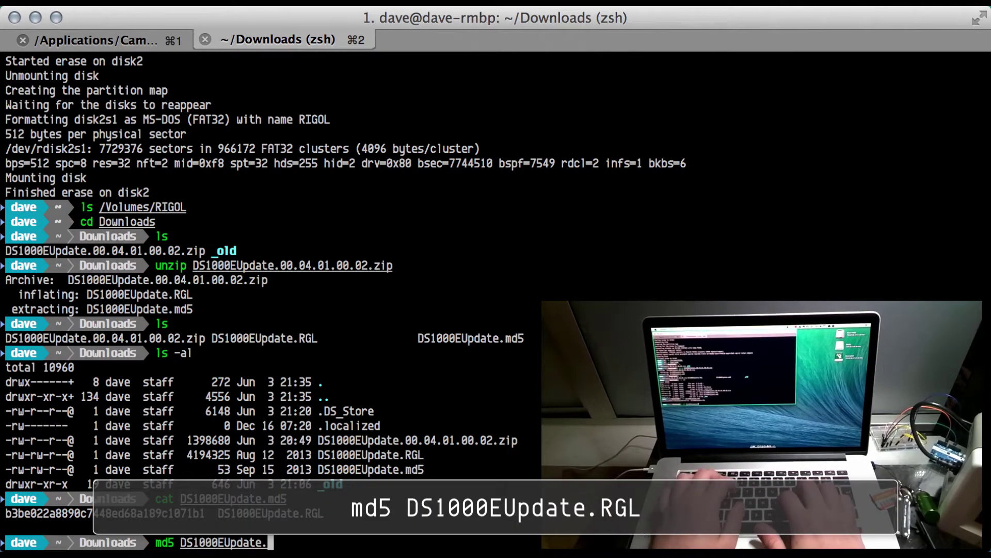
pyautogui.write('RGL')
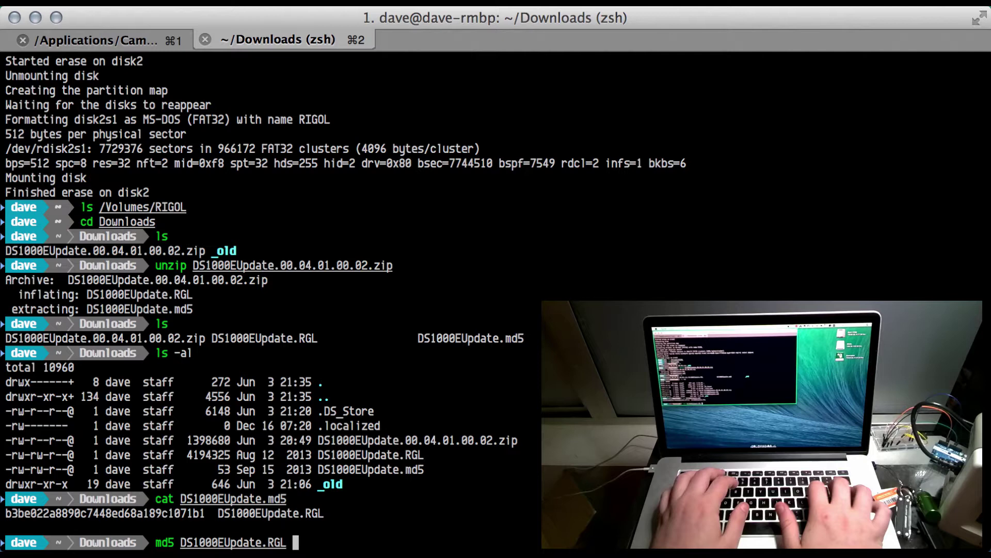
pyautogui.press('Return')
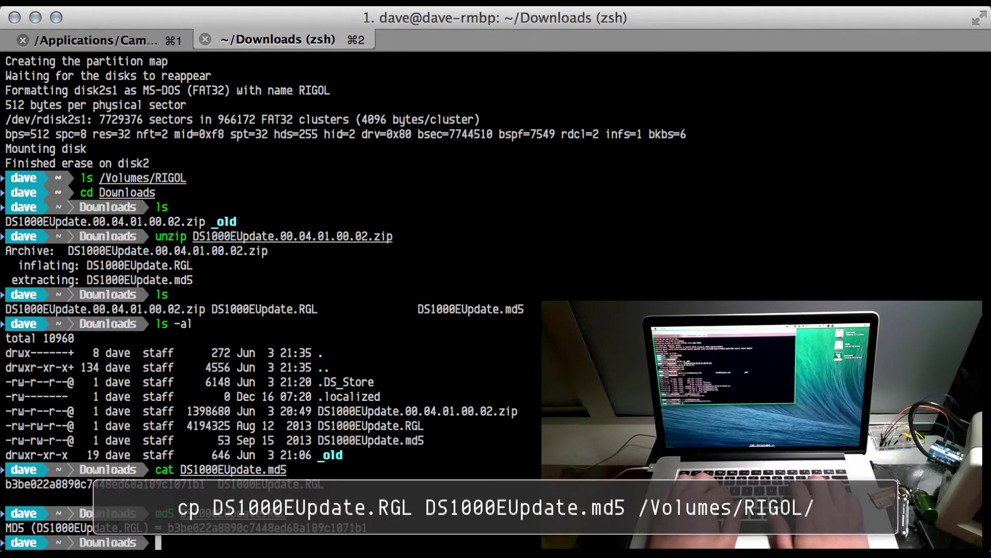
# Copy DS1000EUpdate.RGL and DS1000EUpdate.md5 to /Volumes/RIGOL/
pyautogui.write('cp')
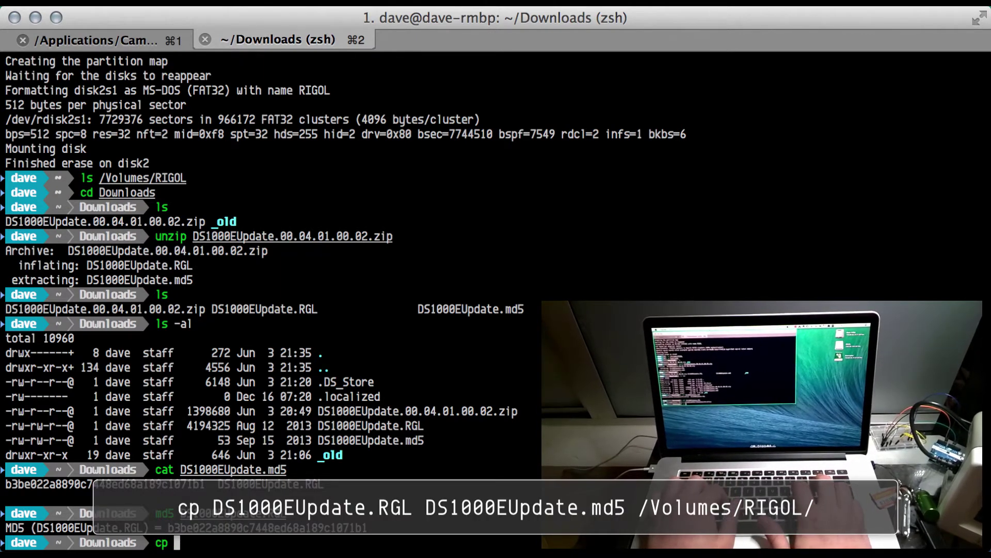
pyautogui.write(' DS')
pyautogui.press('Tab')
pyautogui.write('R')
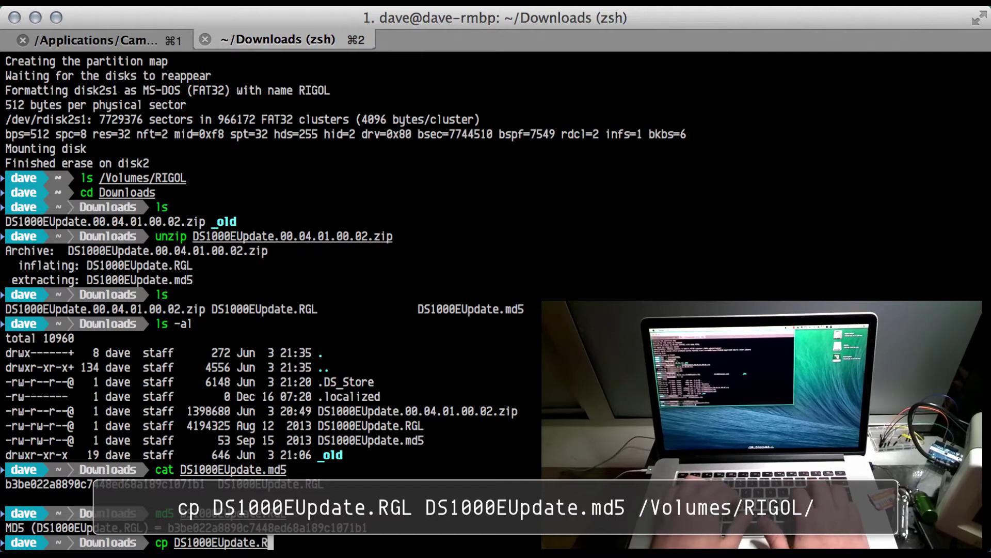
pyautogui.press('Tab')
pyautogui.write('DS')
pyautogui.press('Tab')
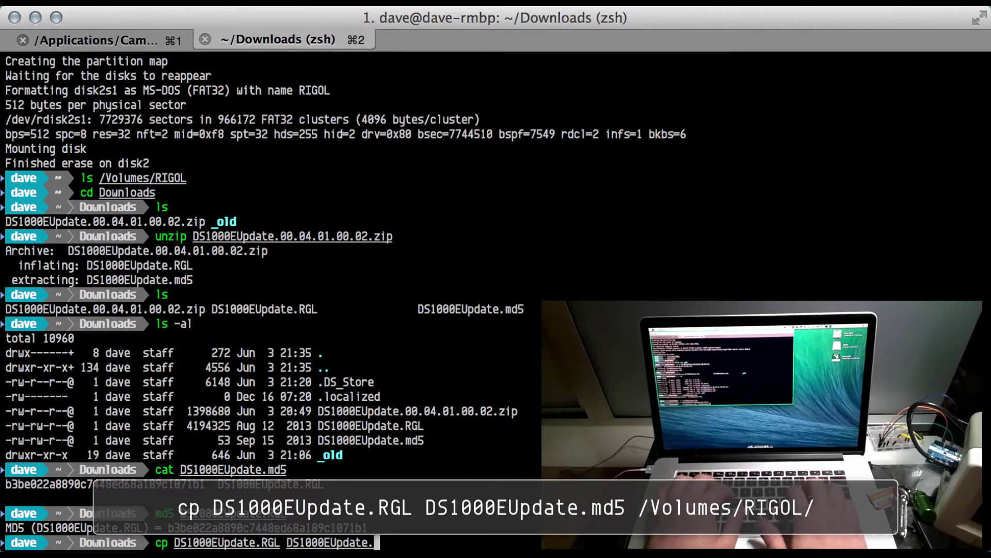
pyautogui.write('m')
pyautogui.press('Tab')
pyautogui.write('/V')
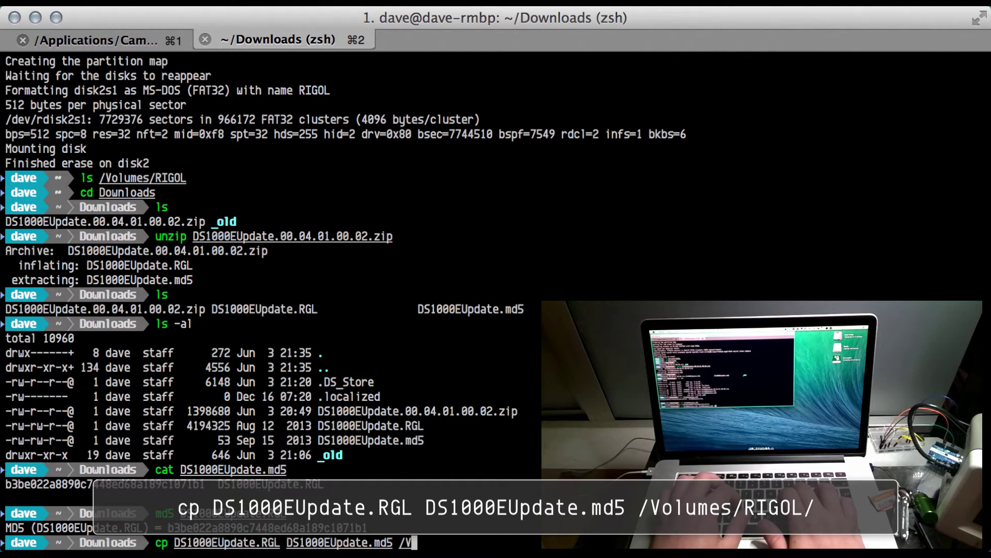
pyautogui.press('Tab')
pyautogui.write('R')
pyautogui.press('Tab')
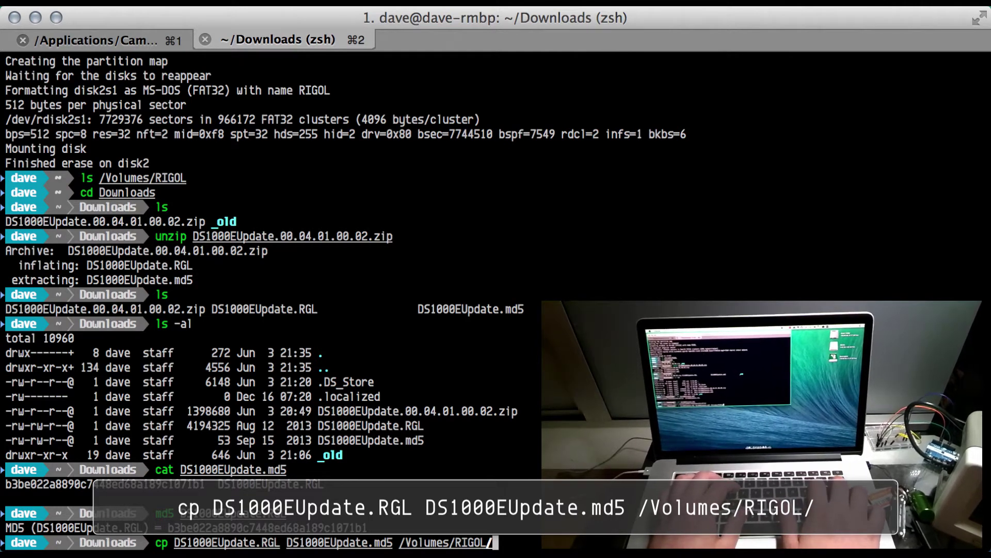
pyautogui.press('Return')
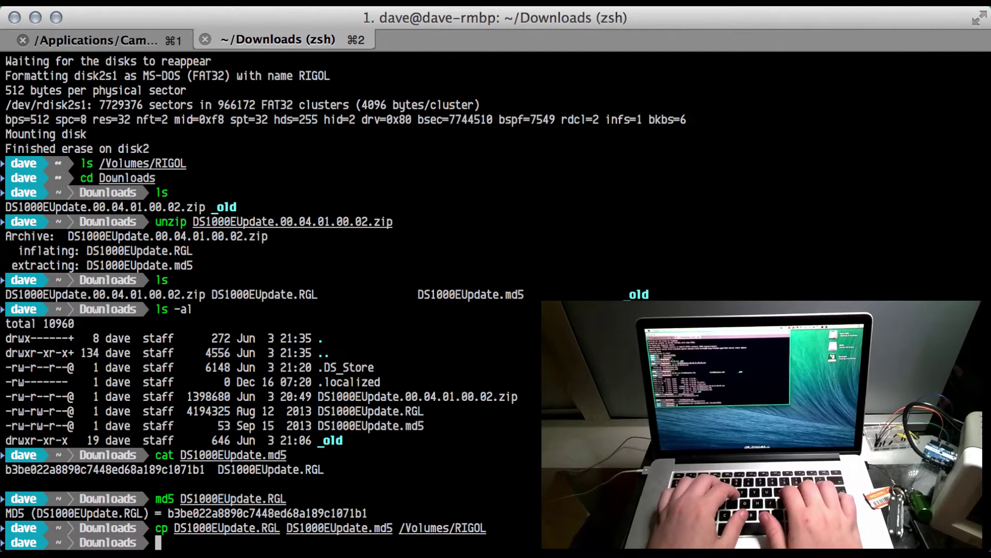
# List the RIGOL stick and confirm the copied RGL's MD5 is still b3be022a8890c7448ed68a189c1071b1
pyautogui.write('ls -al /Volumes/')
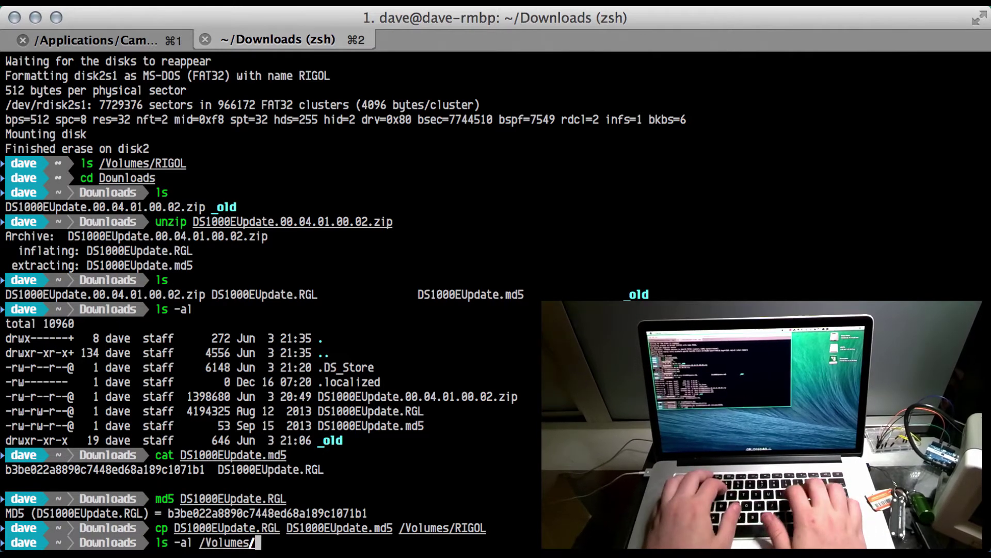
pyautogui.write('RIGOL')
pyautogui.press('Return')
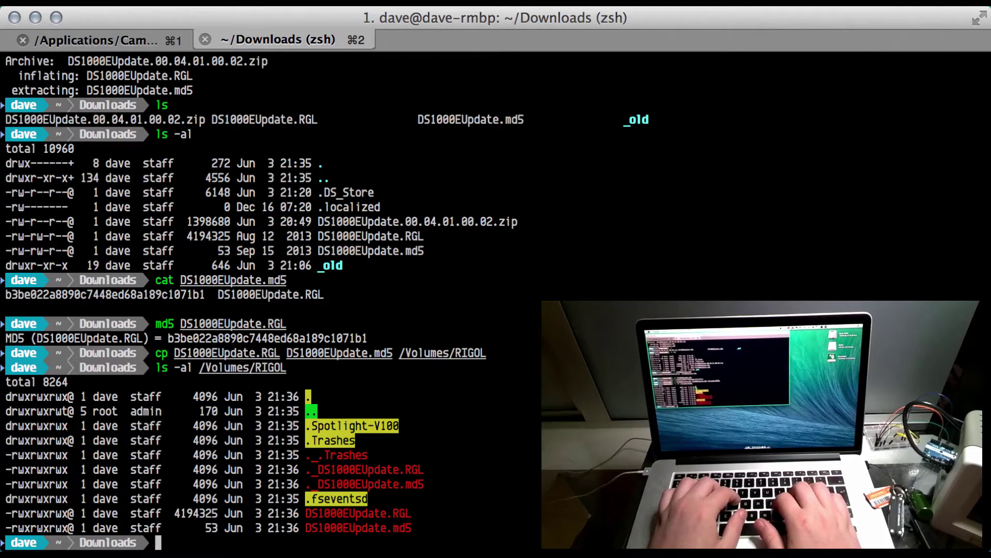
pyautogui.write('md5 ')
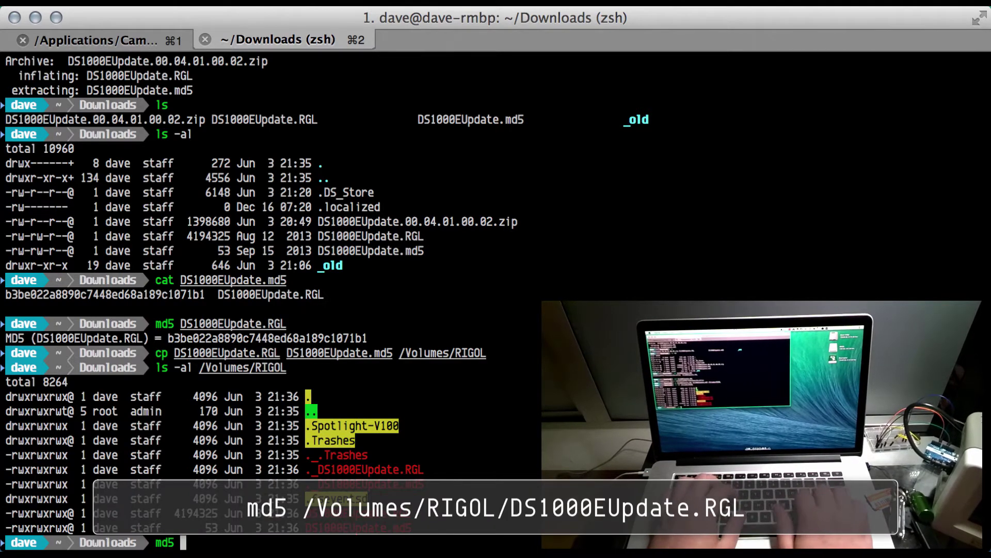
pyautogui.write('/Volumes/R')
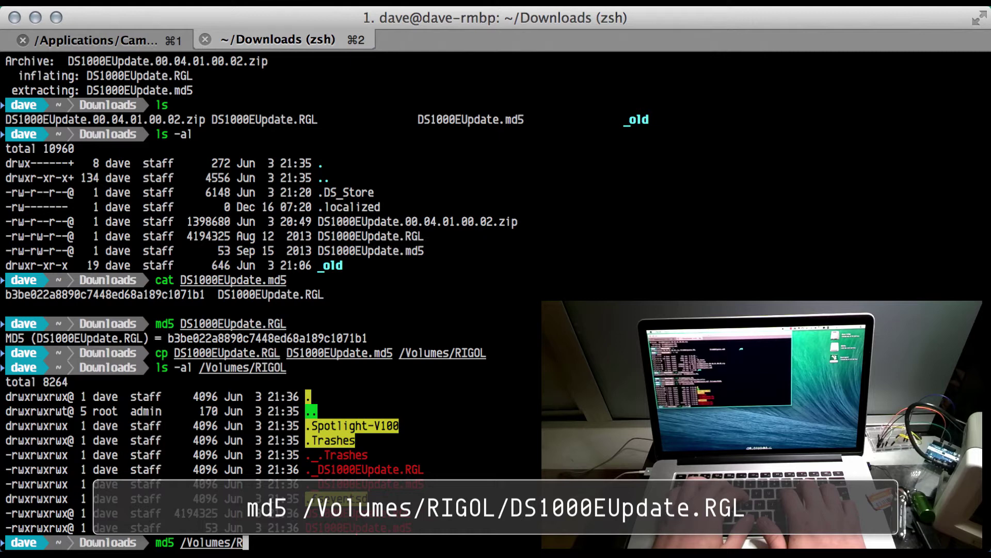
pyautogui.write('IGOL/D')
pyautogui.press('Tab')
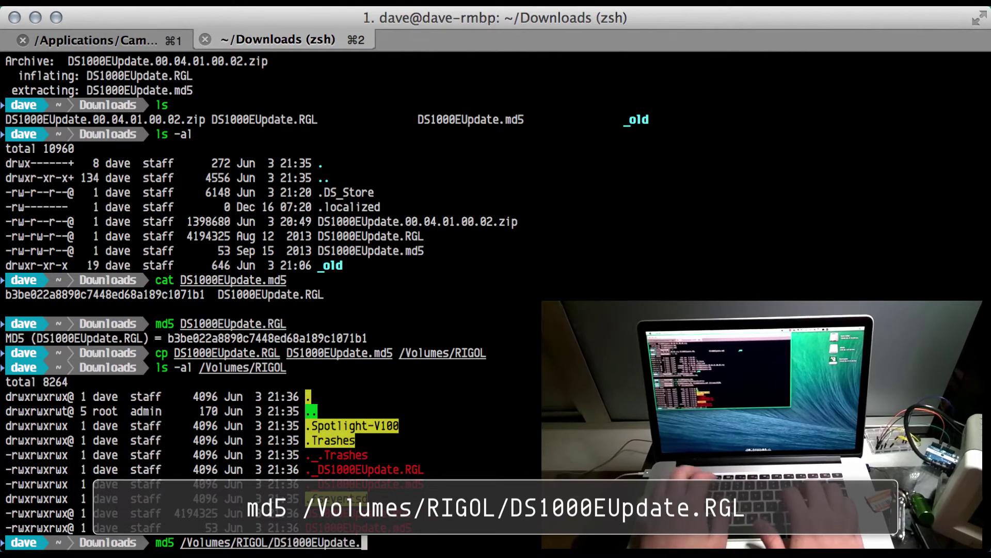
pyautogui.write('RGL')
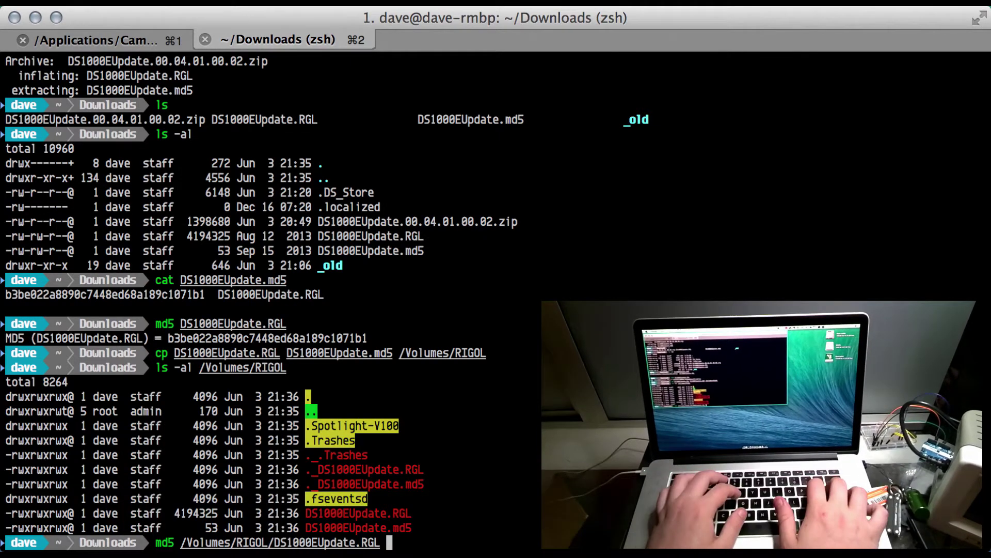
pyautogui.press('Return')
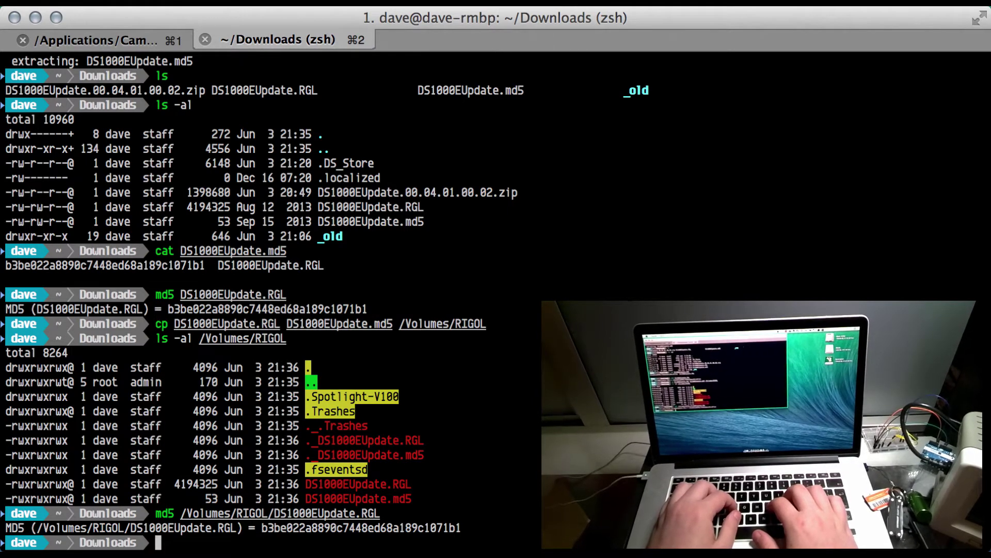
# Return to the home folder and unmount all volumes on disk2
pyautogui.write('cd')
pyautogui.press('Return')
pyautogui.write('disktu')
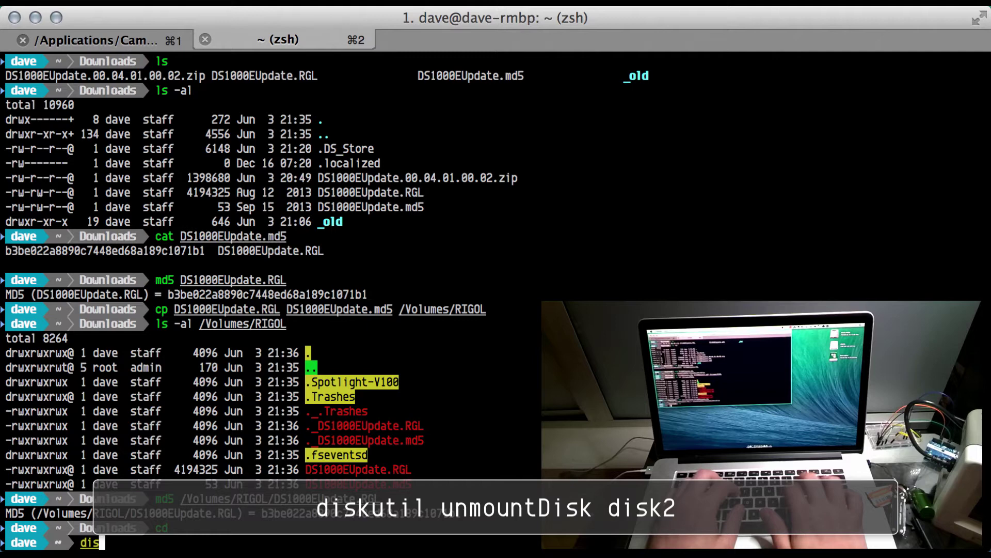
pyautogui.press('BackSpace')
pyautogui.press('BackSpace')
pyautogui.write('util unm')
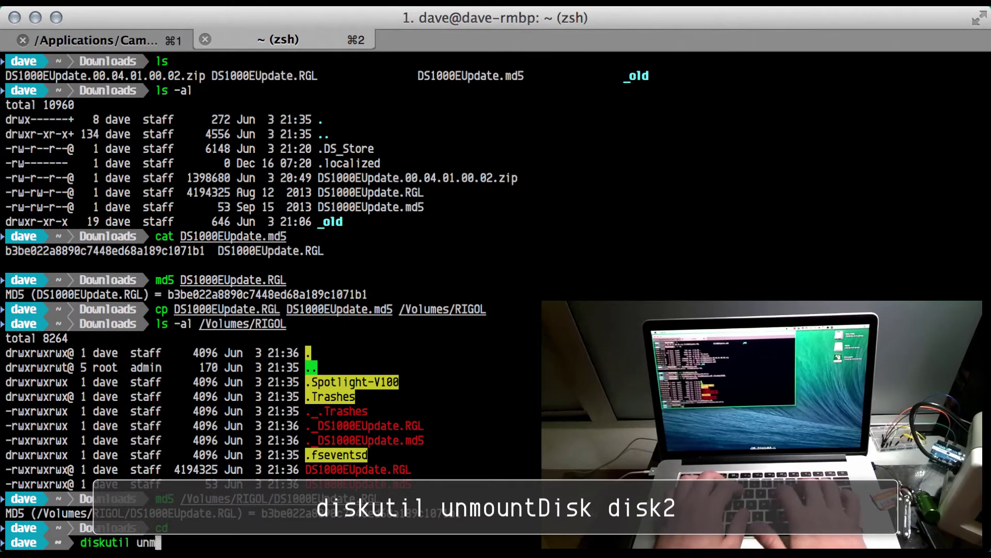
pyautogui.write('ountDisk disk2')
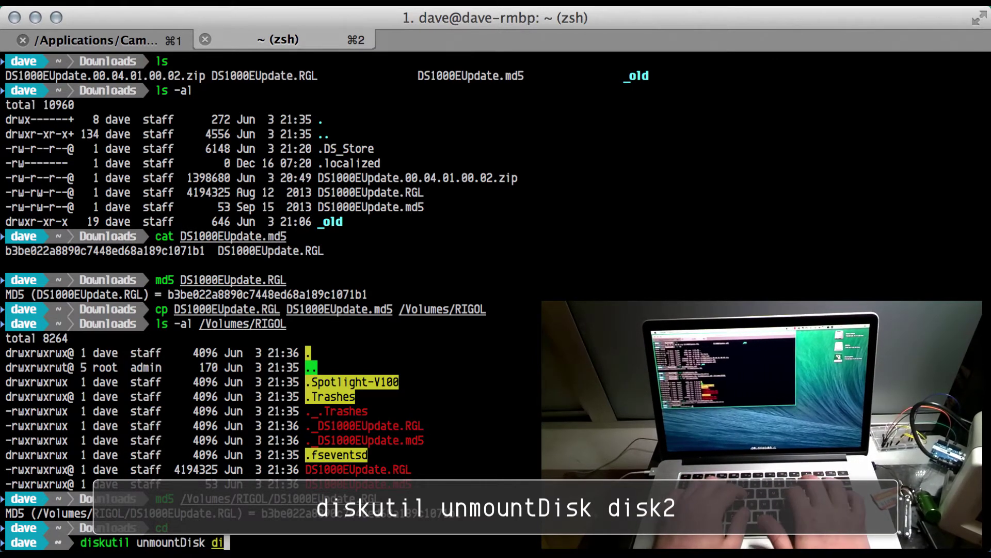
pyautogui.press('Return')
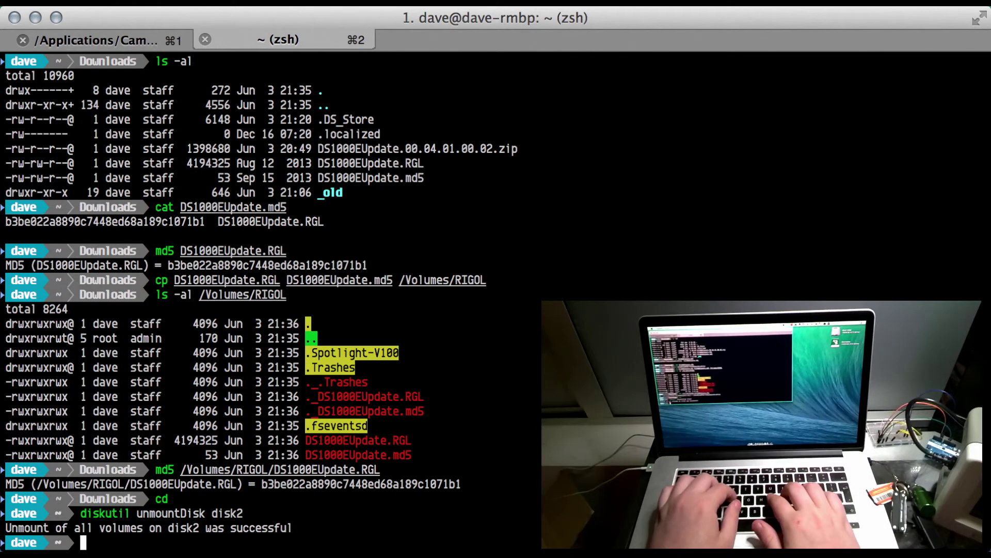
# Eject disk2 and verify that 'diskutil list' shows only disk0 and disk1
pyautogui.write('diskutil eject disk2')
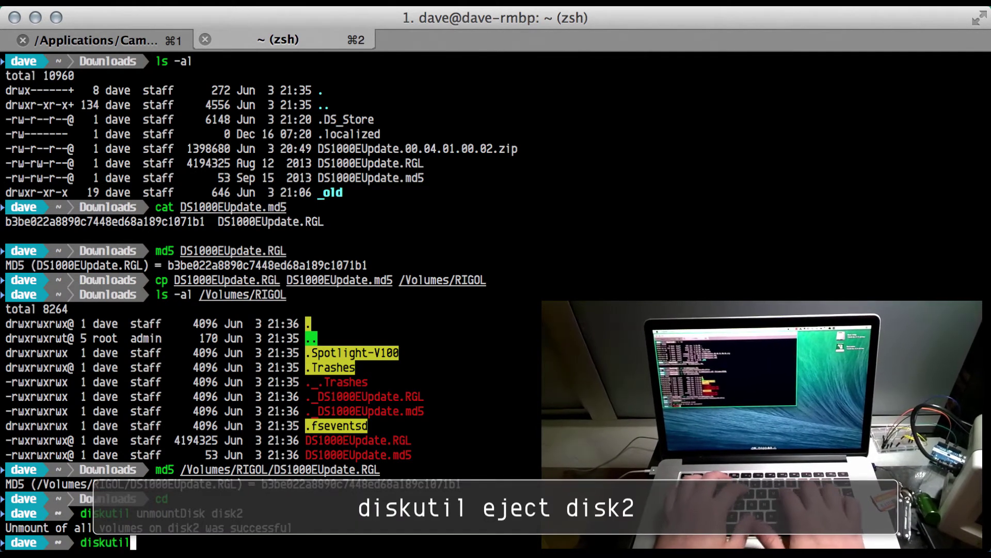
pyautogui.press('Return')
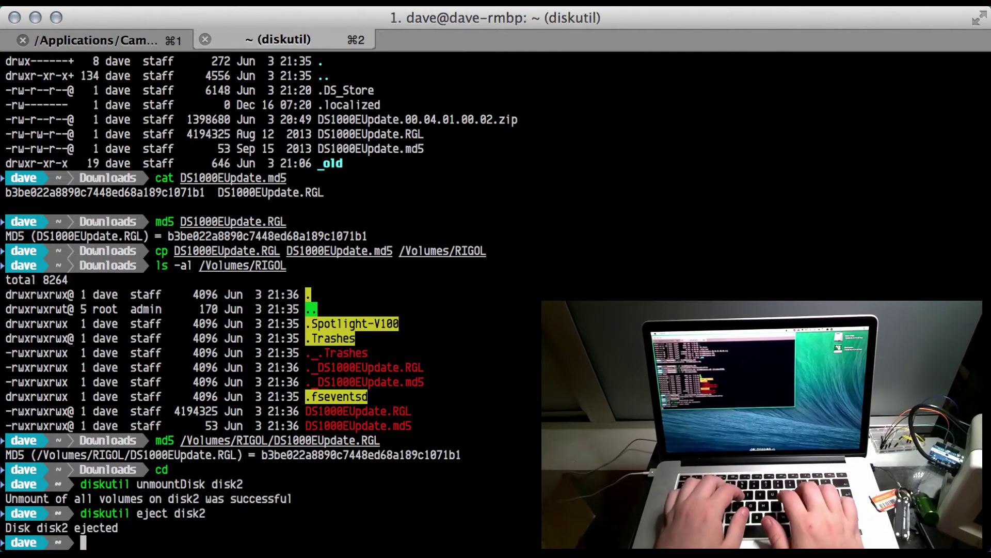
pyautogui.write('diskutil list')
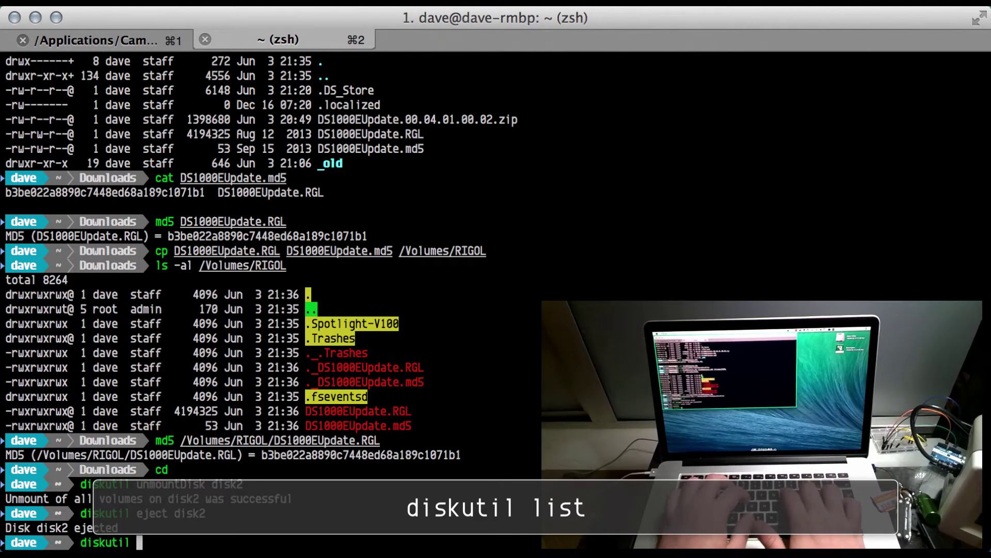
pyautogui.press('Return')
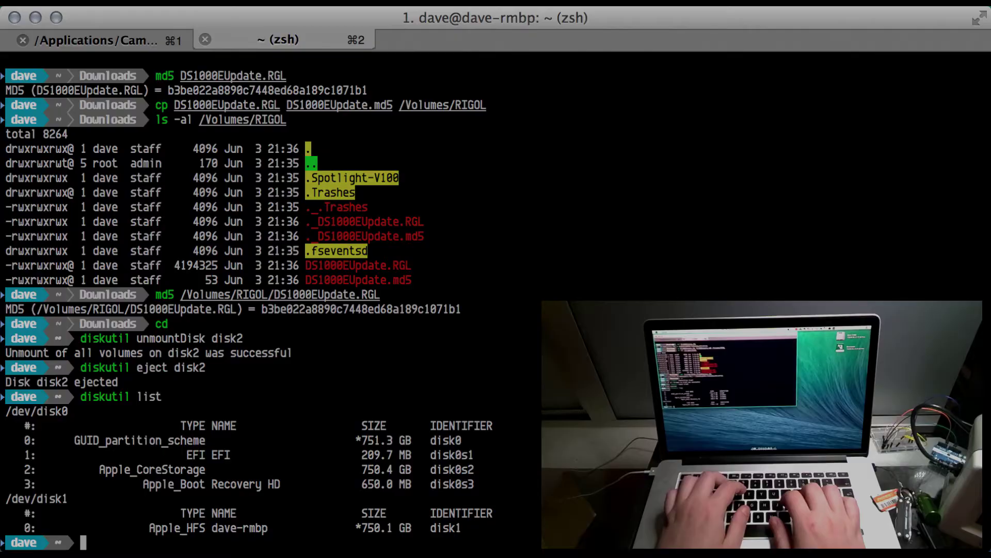